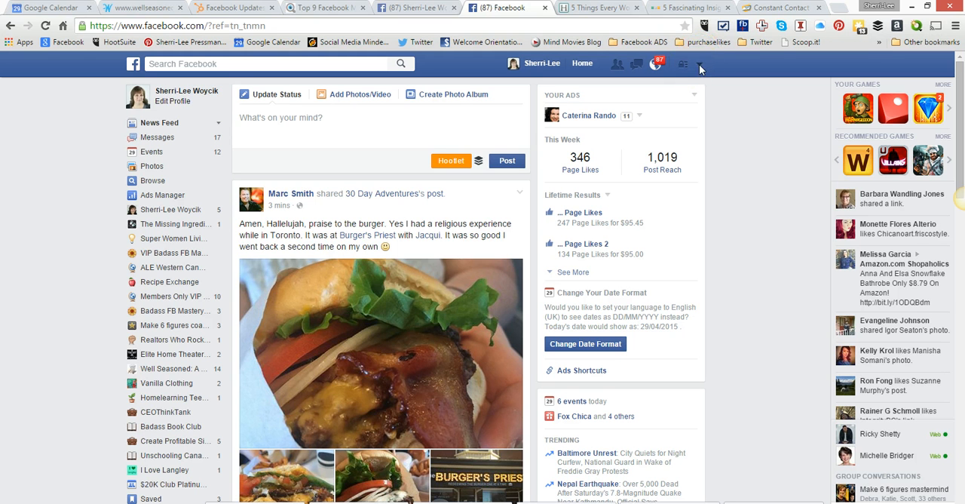
# - Switch to the business page and expand the full text of the post about building an email list
pyautogui.click(699, 68)
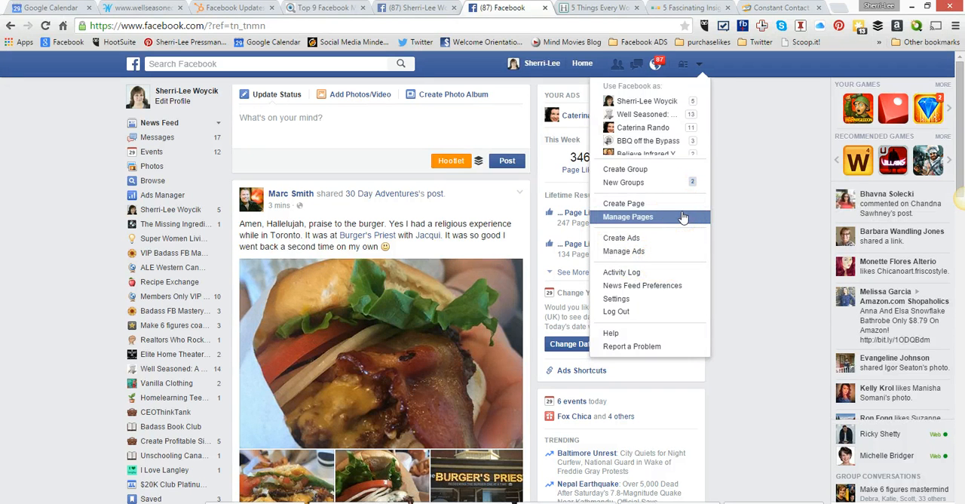
pyautogui.click(761, 240)
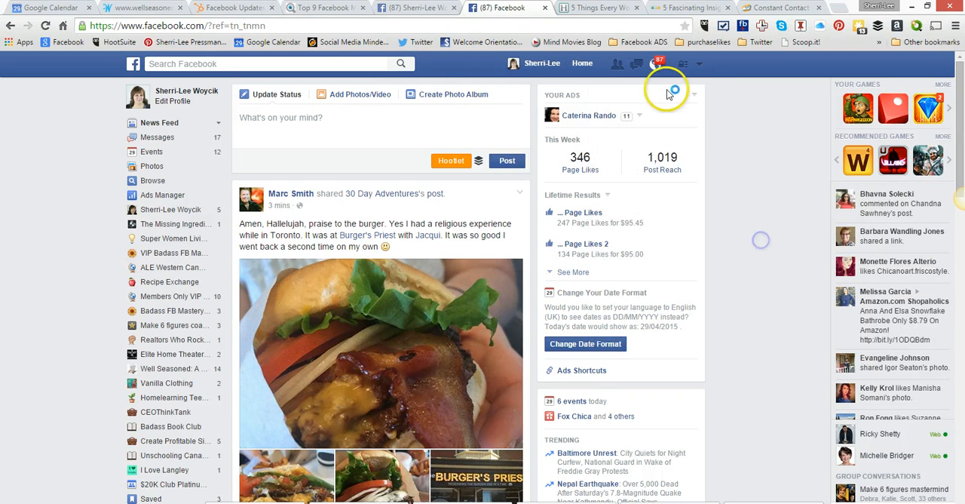
pyautogui.click(429, 9)
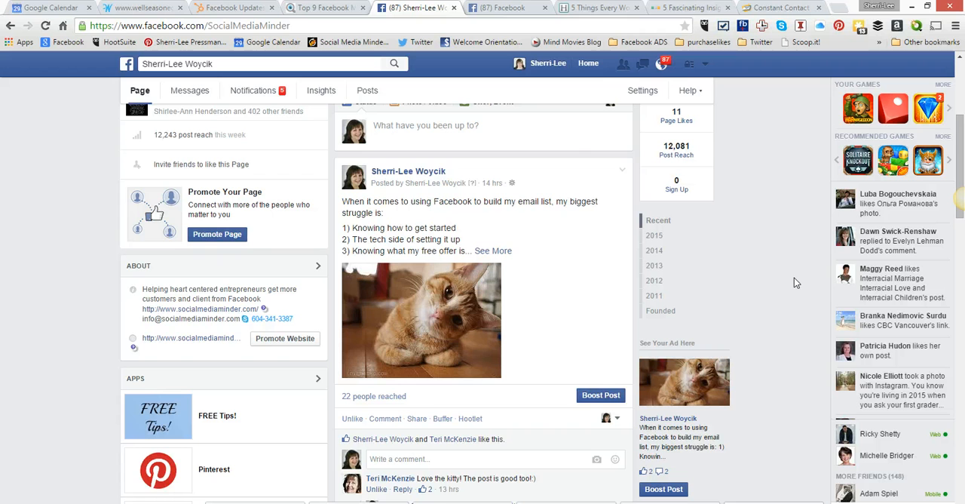
pyautogui.scroll(-1, 794, 282)
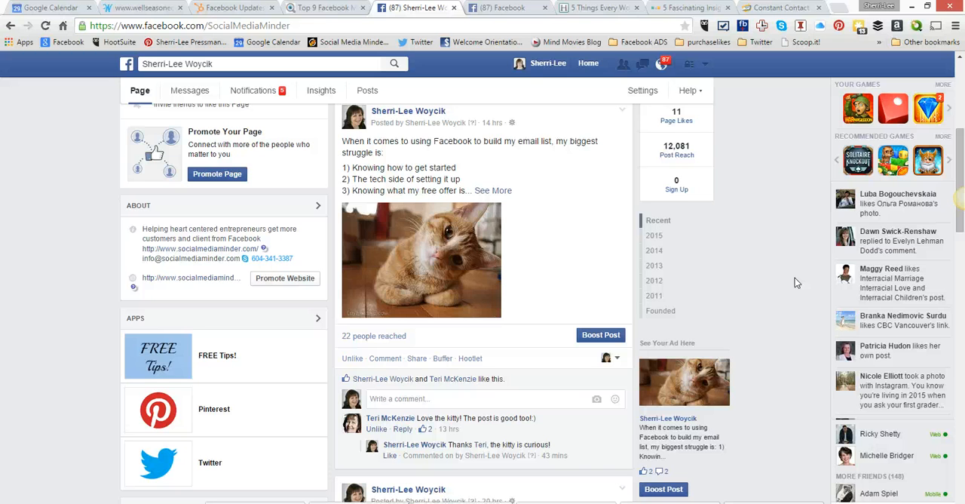
pyautogui.click(804, 266)
pyautogui.click(805, 244)
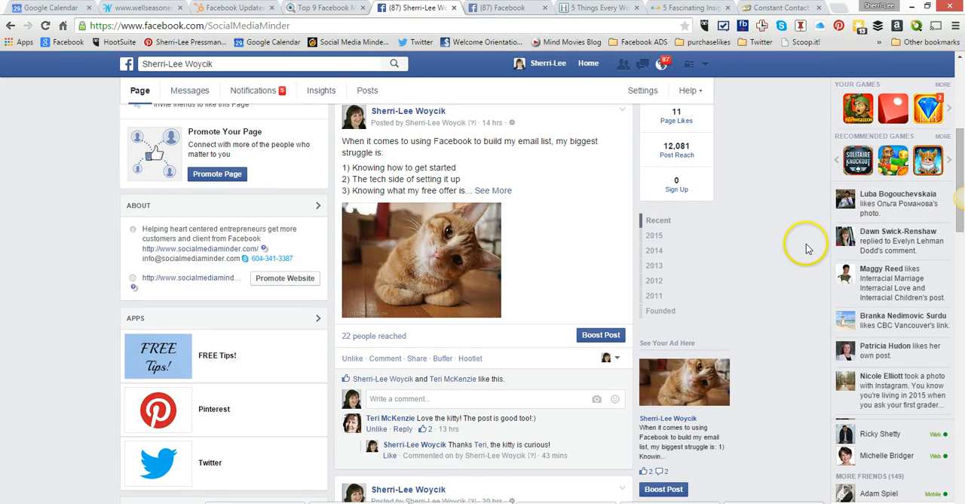
pyautogui.click(492, 192)
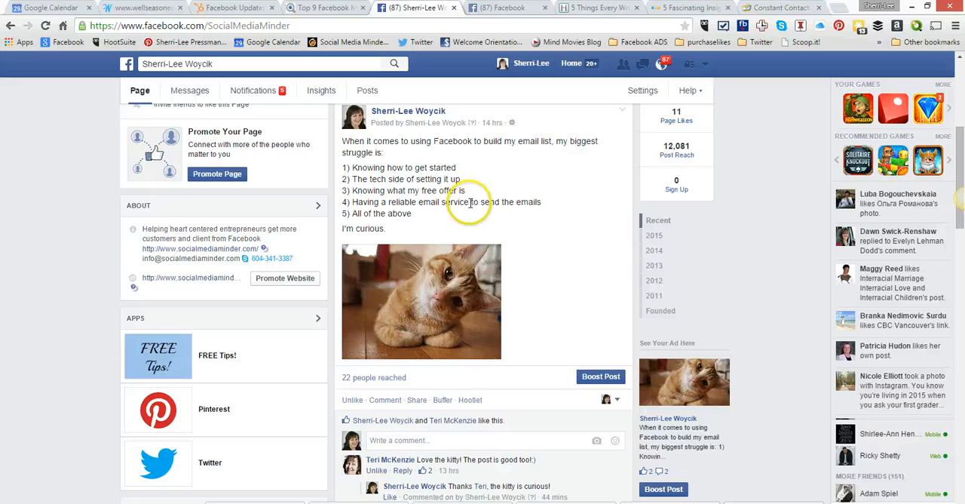
# - Look over the expanded email-list post with the cat photo and open its boost settings
pyautogui.scroll(-1, 474, 218)
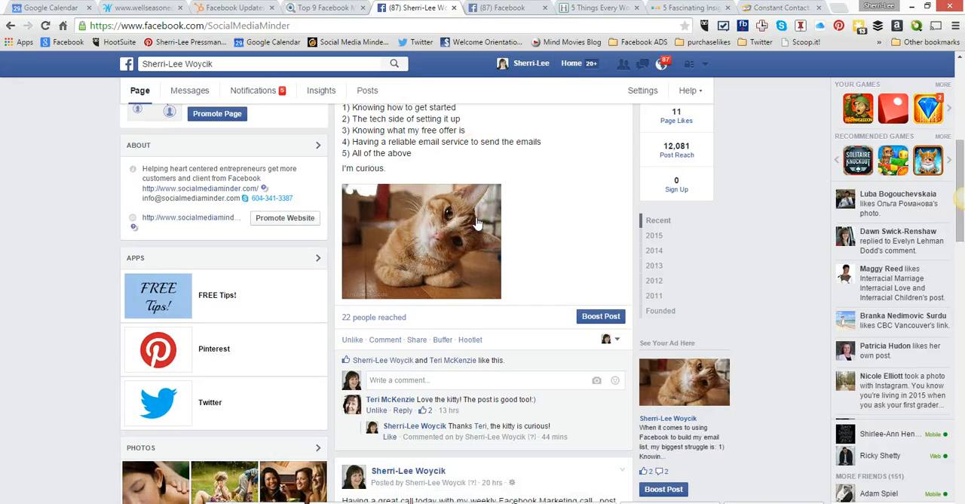
pyautogui.scroll(1, 476, 223)
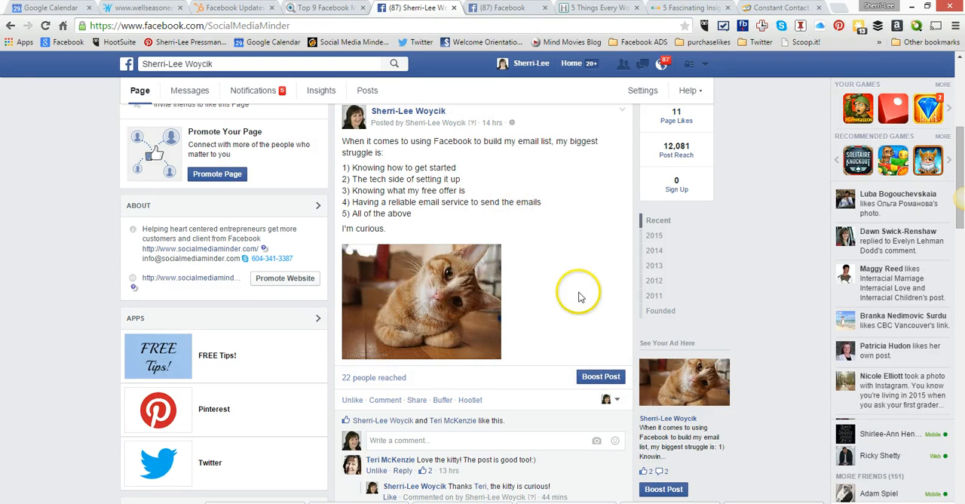
pyautogui.click(595, 380)
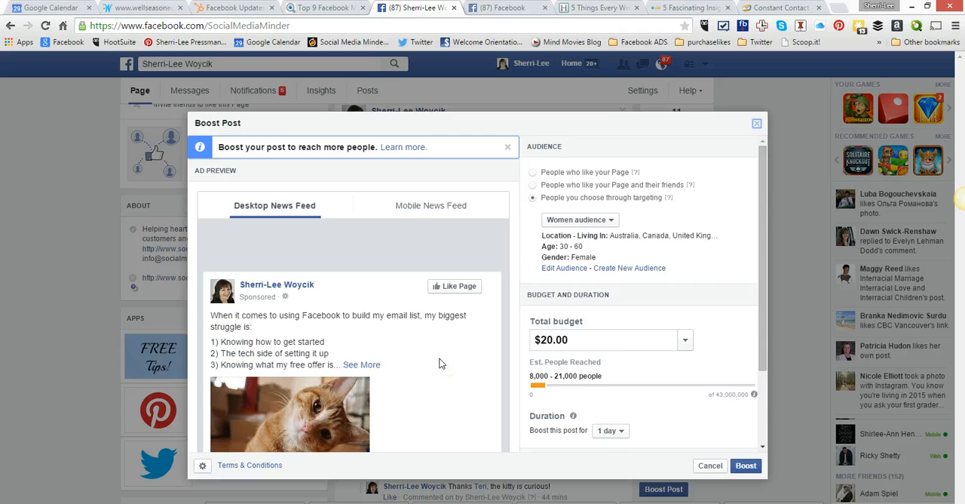
# - Review the ad preview for the desktop news feed and for the mobile news feed
pyautogui.scroll(-1, 441, 363)
pyautogui.scroll(-1, 441, 363)
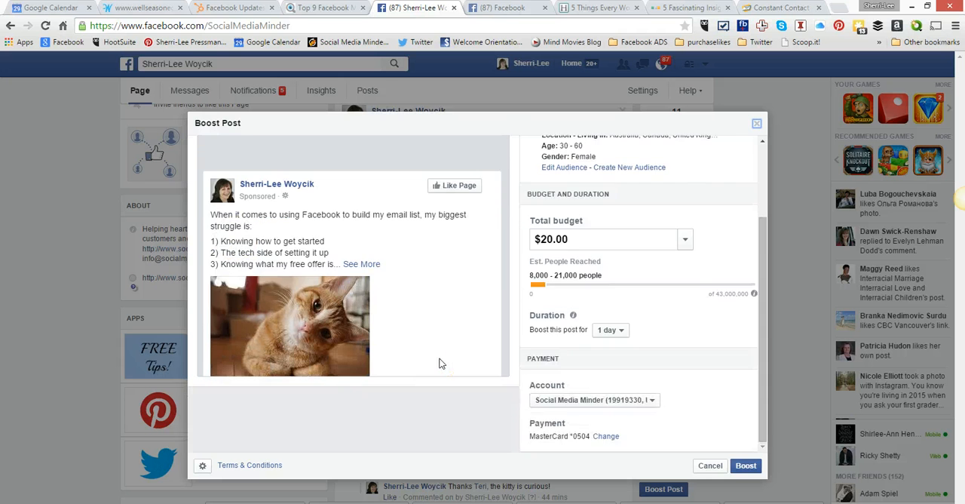
pyautogui.scroll(3, 441, 364)
pyautogui.click(432, 209)
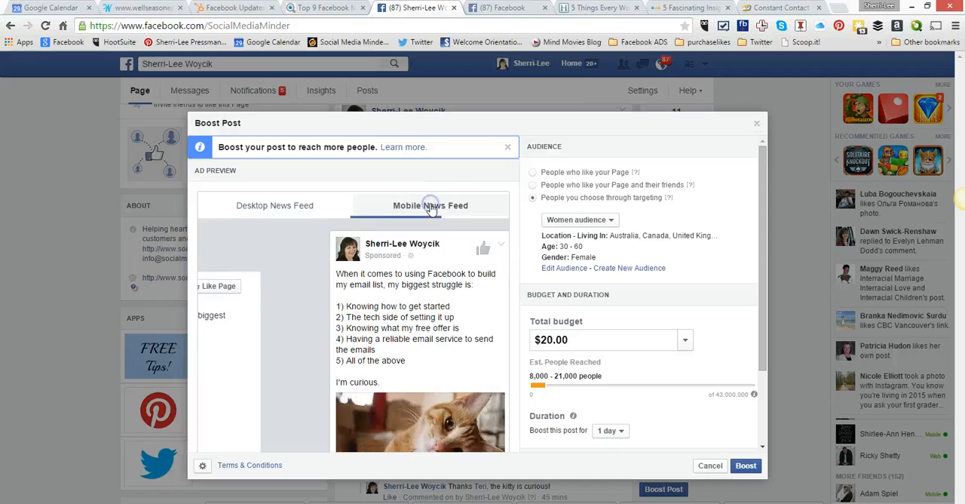
pyautogui.scroll(-1, 476, 334)
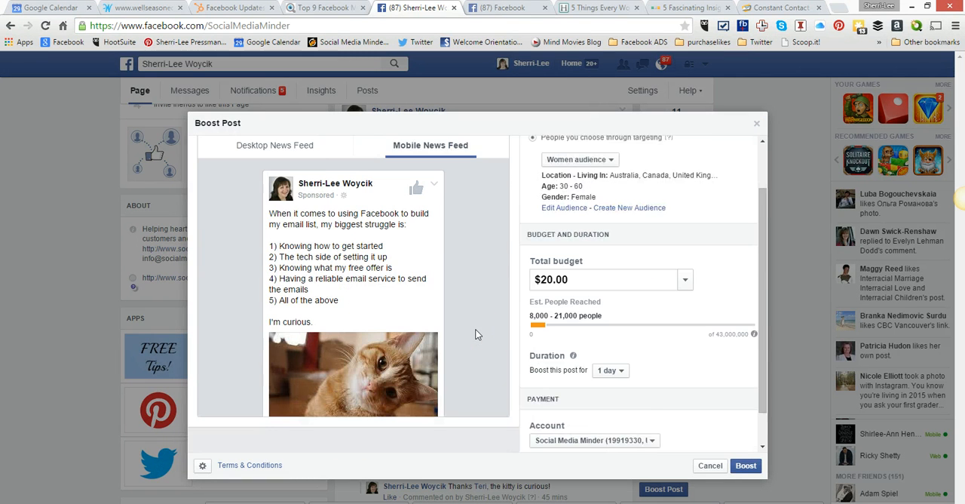
pyautogui.scroll(-1, 475, 334)
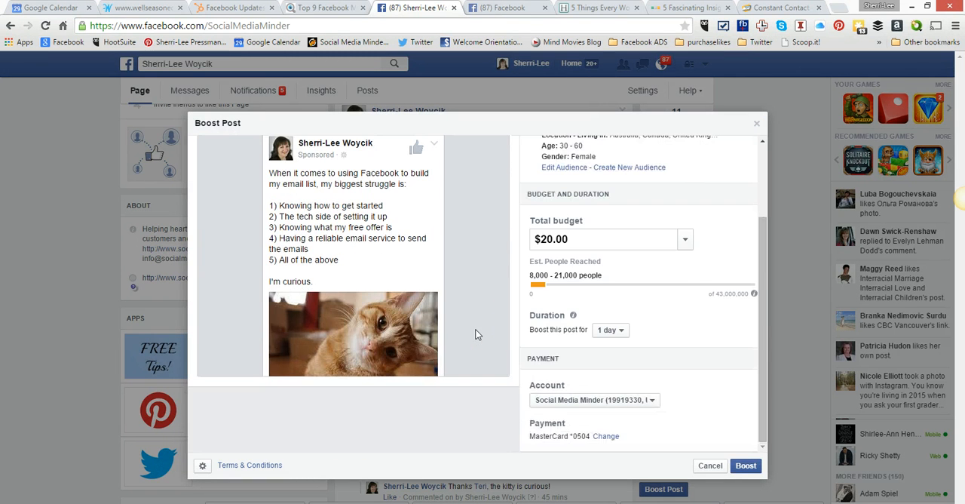
# - Compare the audience options and set the boost audience to "People who like your Page and their friends"
pyautogui.scroll(2, 476, 334)
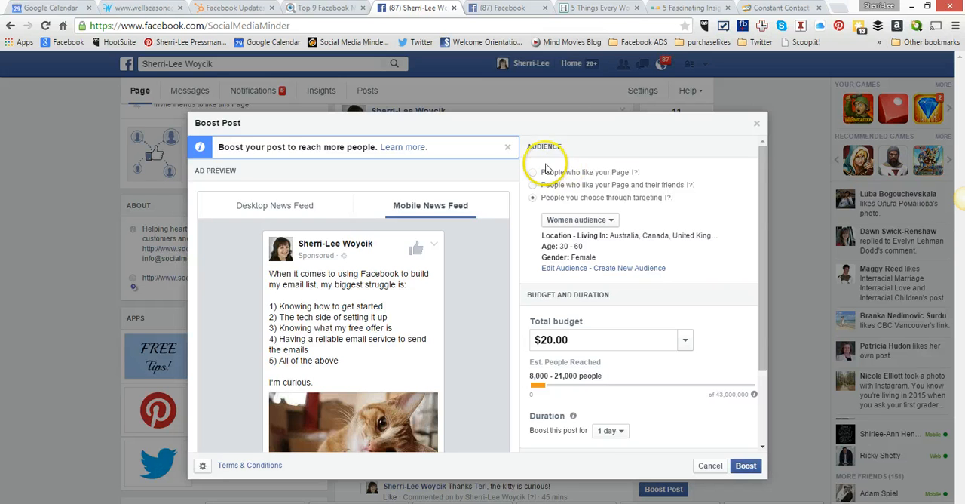
pyautogui.click(534, 173)
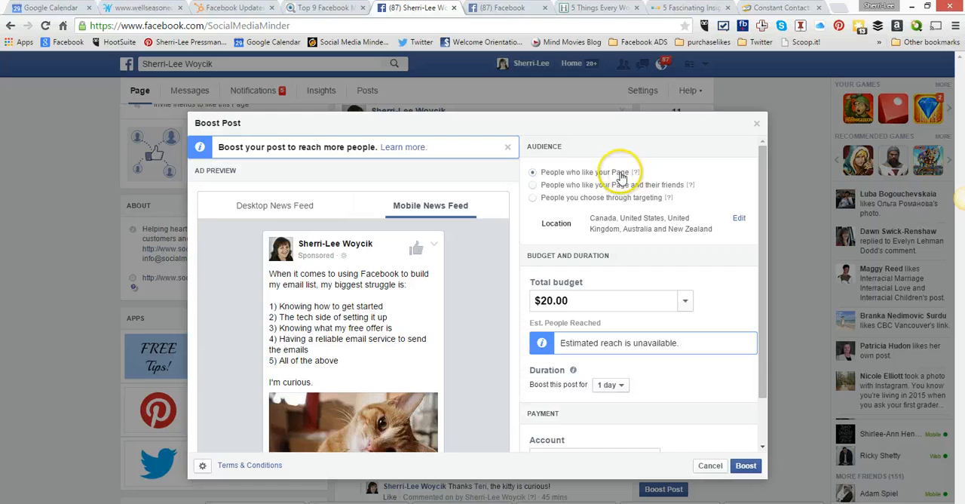
pyautogui.click(533, 185)
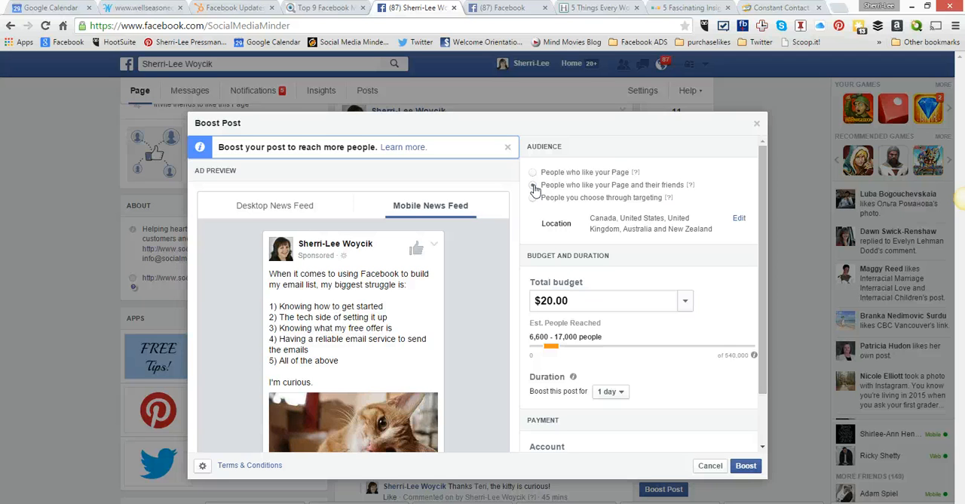
pyautogui.click(533, 186)
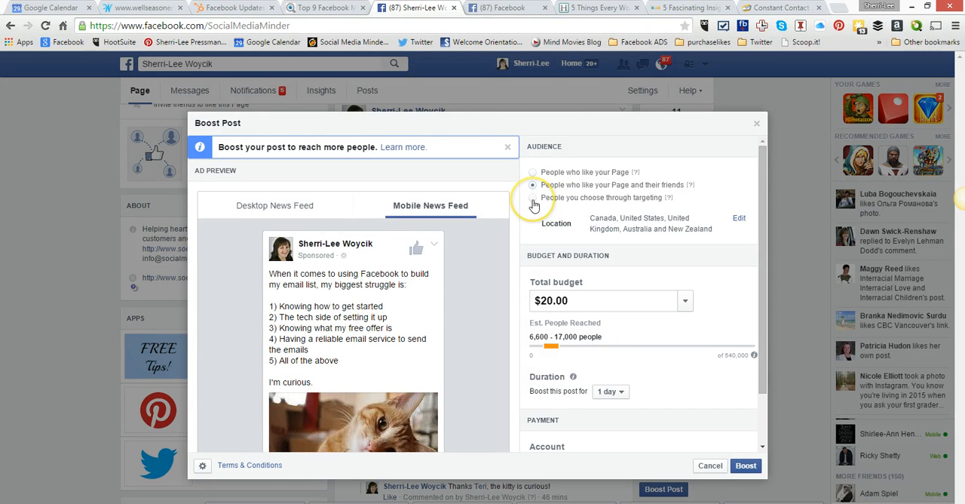
pyautogui.click(533, 202)
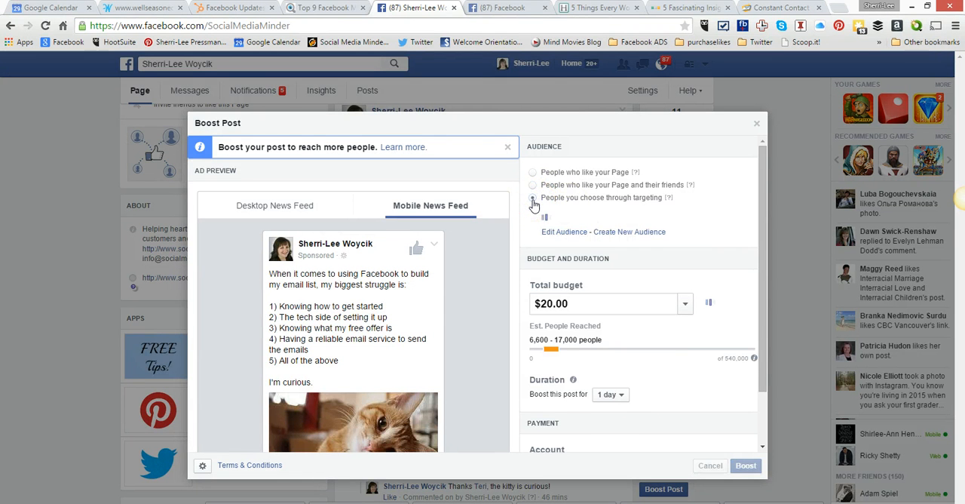
pyautogui.click(533, 188)
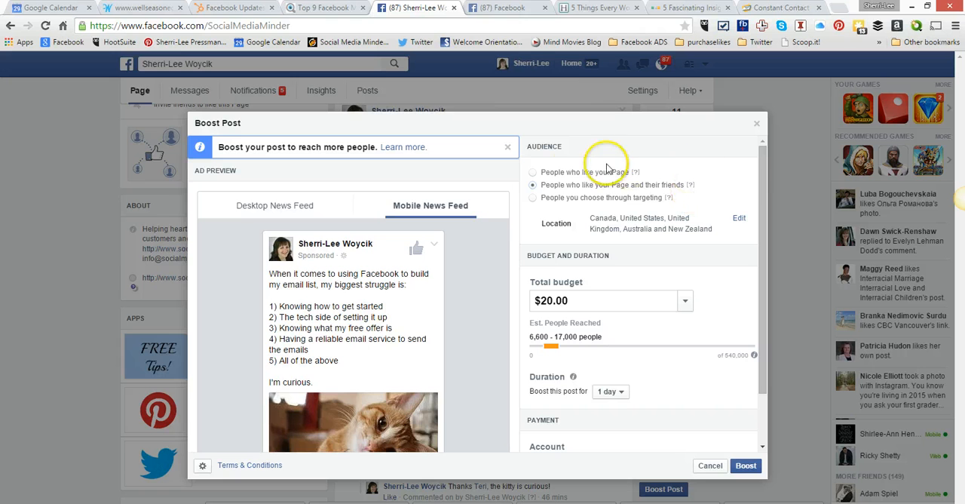
pyautogui.click(533, 173)
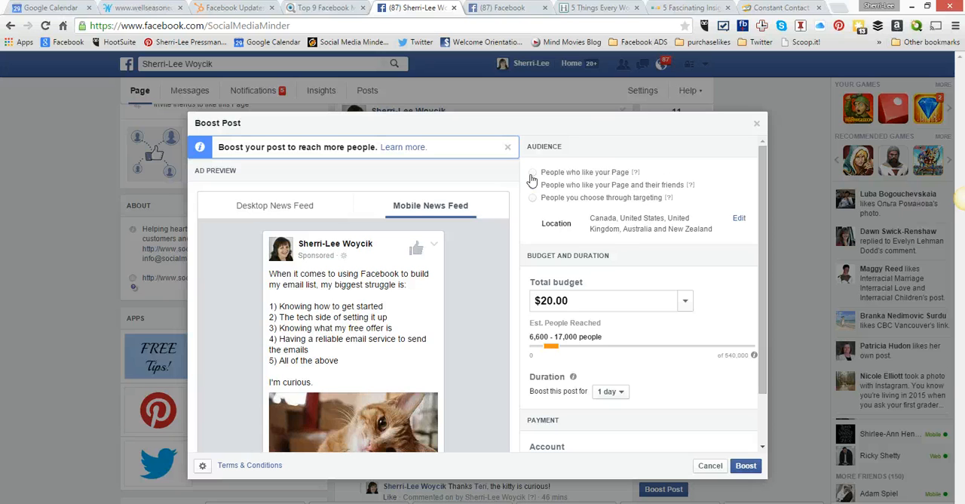
pyautogui.click(534, 185)
# - Edit the audience location and remove United States, United Kingdom, Australia and New Zealand, keeping only Canada
pyautogui.click(739, 217)
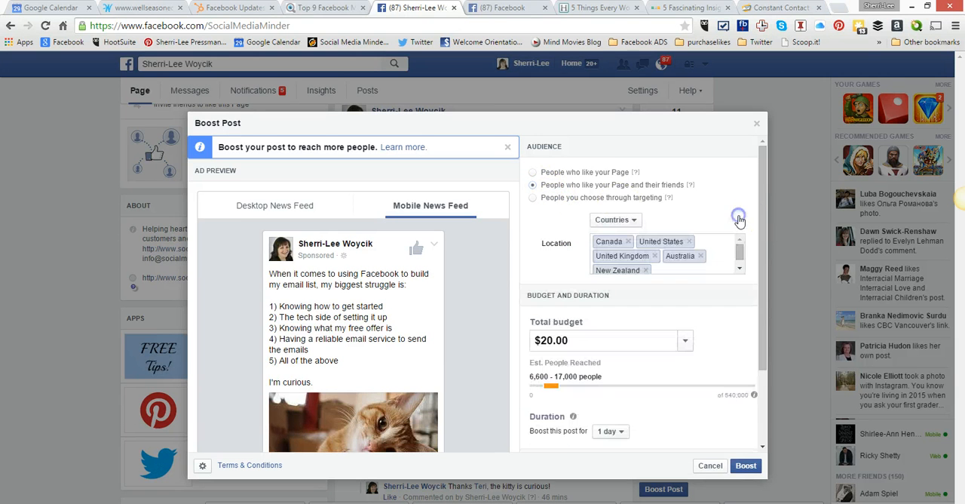
pyautogui.click(688, 241)
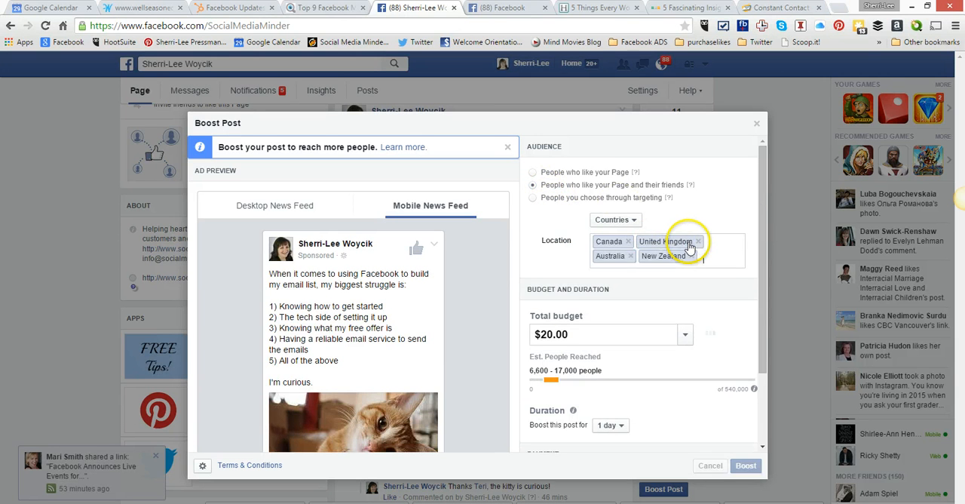
pyautogui.click(698, 242)
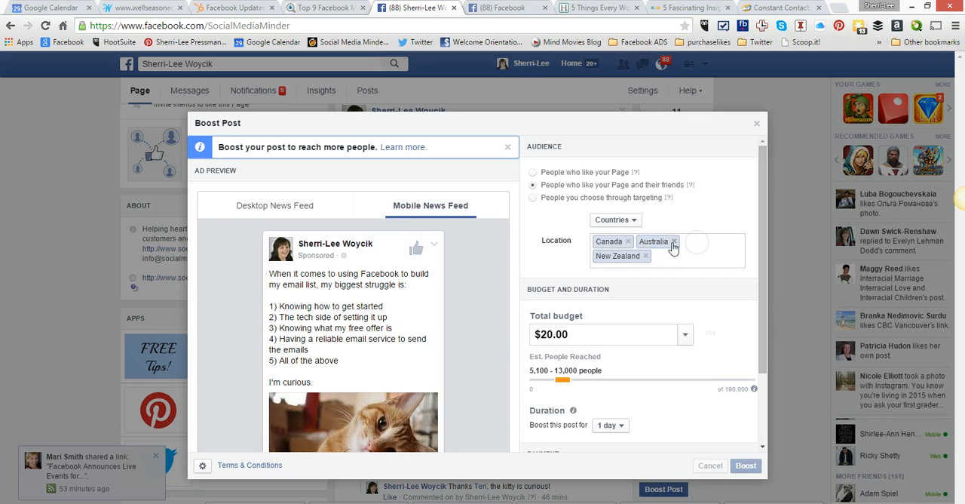
pyautogui.click(673, 241)
pyautogui.click(688, 241)
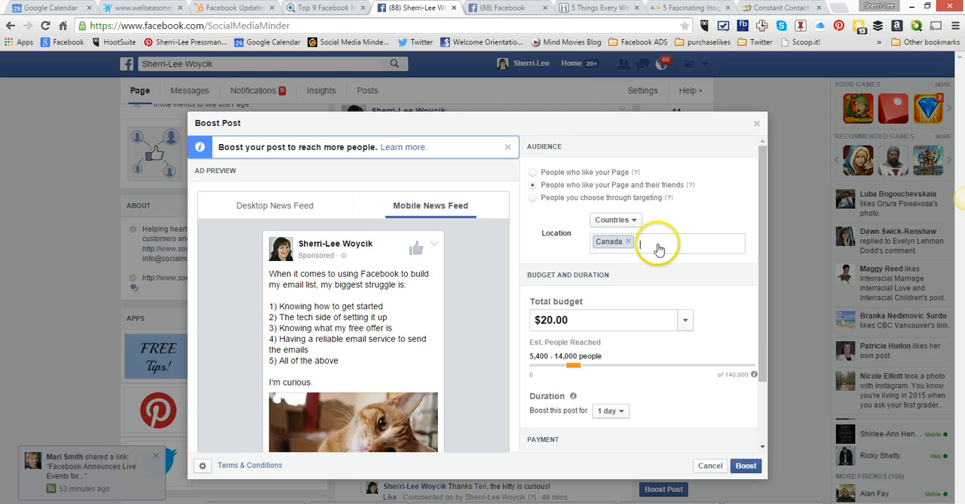
# - Add United States, United Kingdom, Australia and New Zealand to the audience location countries
pyautogui.write('united st')
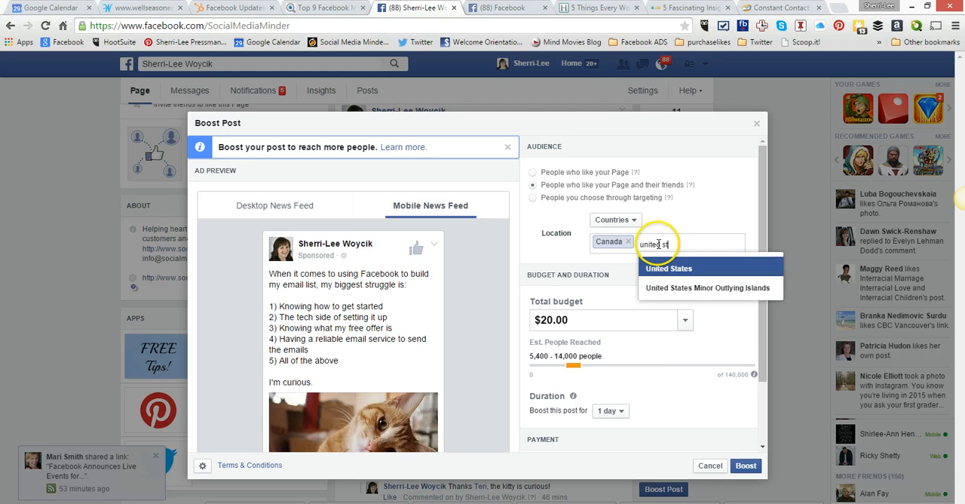
pyautogui.write('ates')
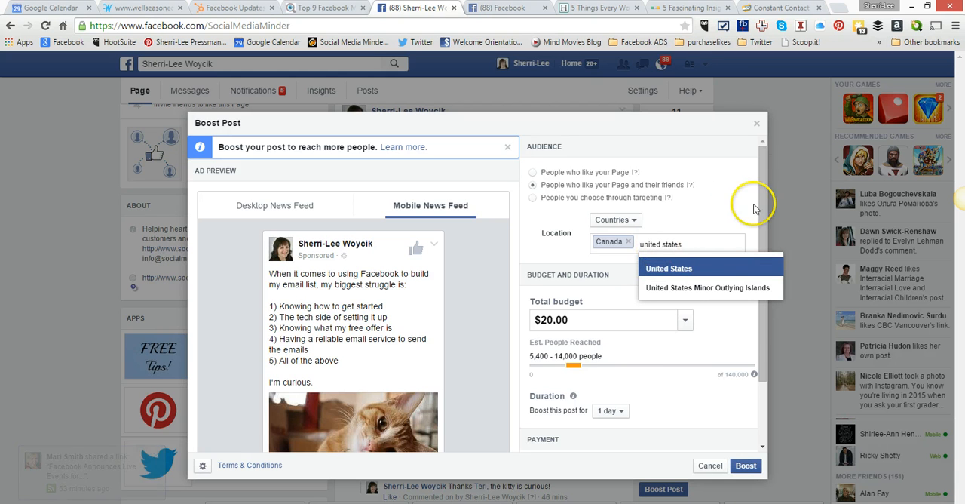
pyautogui.click(673, 269)
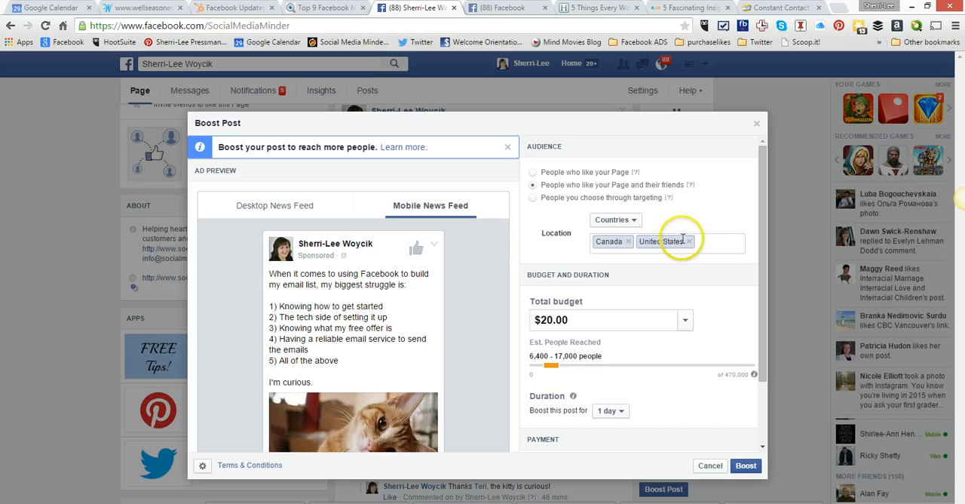
pyautogui.write('United')
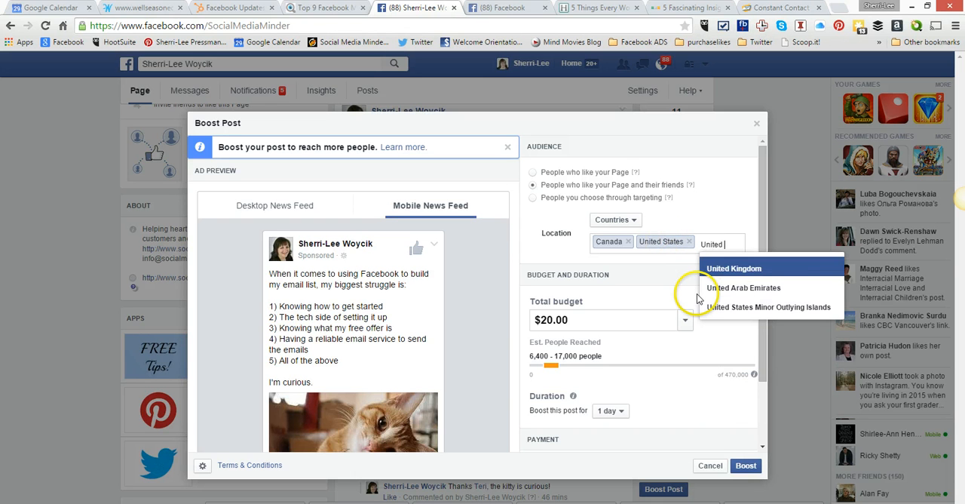
pyautogui.press('Return')
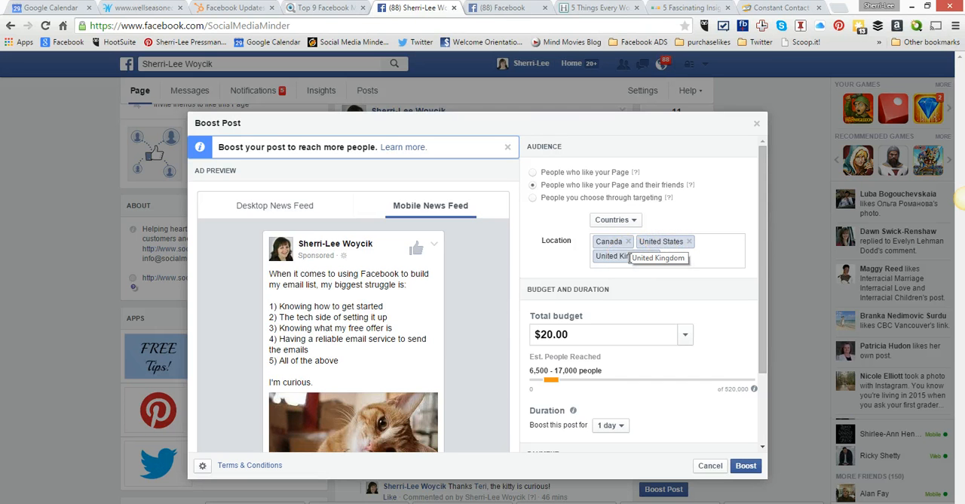
pyautogui.write('Austr')
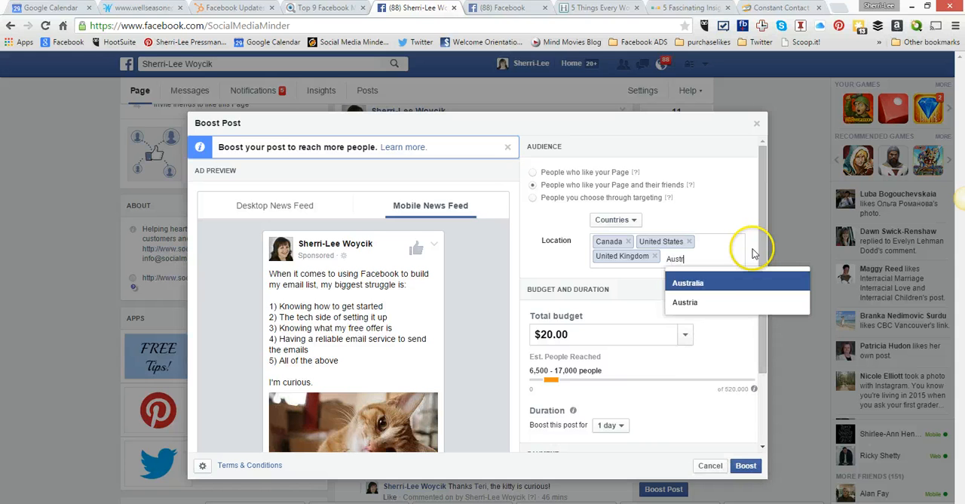
pyautogui.press('Return')
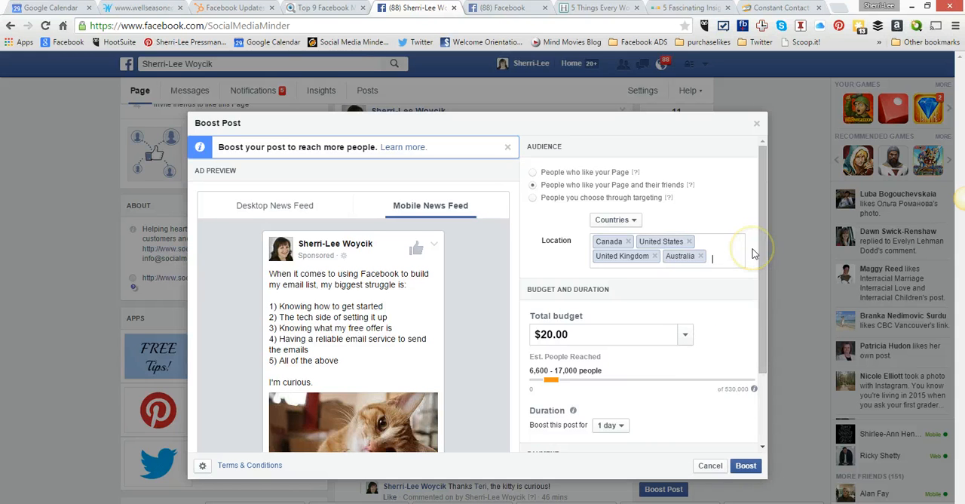
pyautogui.write('New')
pyautogui.press('Return')
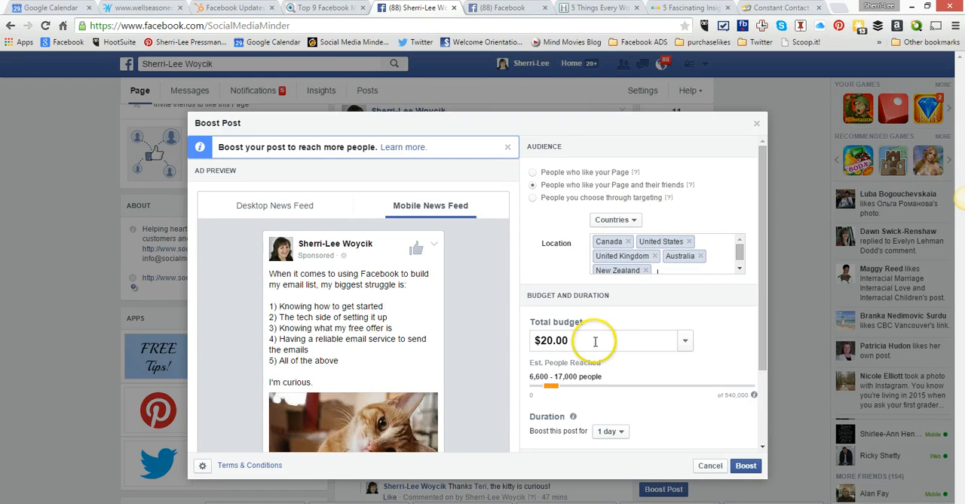
# - Review the preset total budget options with their estimated reach and set the boost budget to $5.00
pyautogui.scroll(-1, 679, 344)
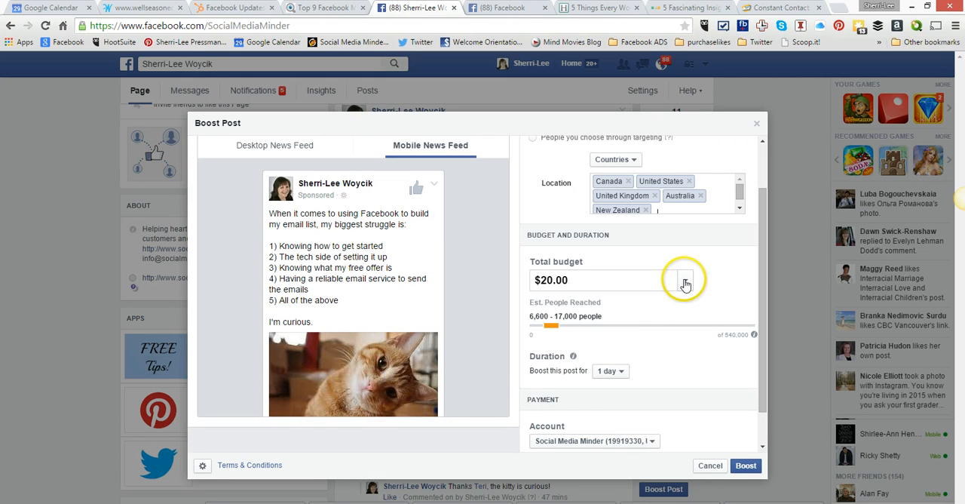
pyautogui.click(686, 282)
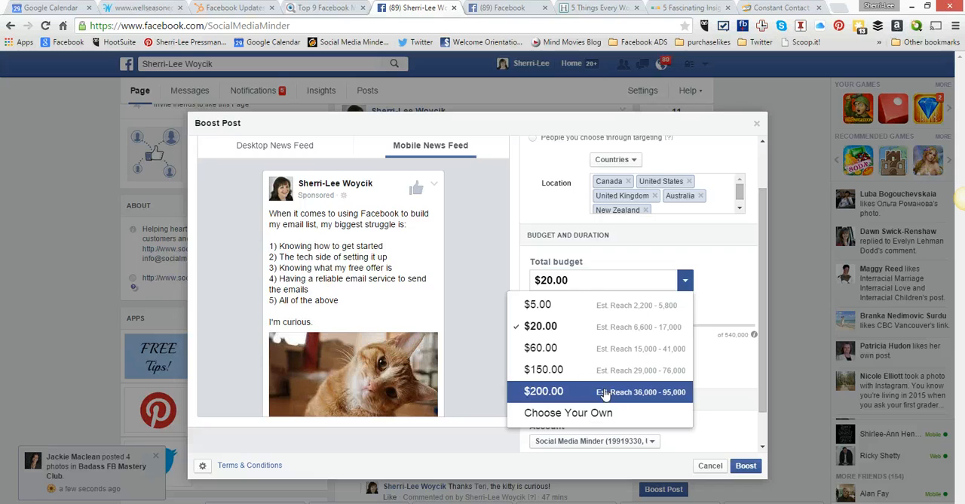
pyautogui.click(605, 414)
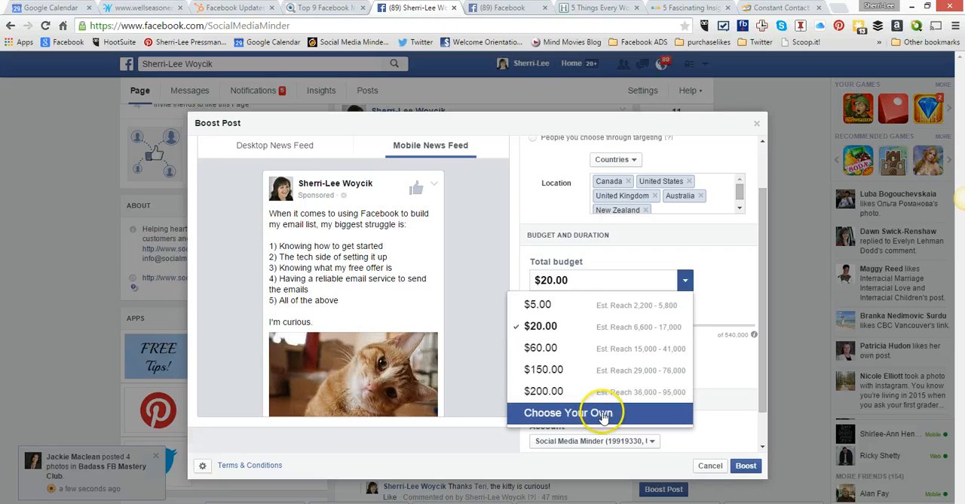
pyautogui.click(592, 305)
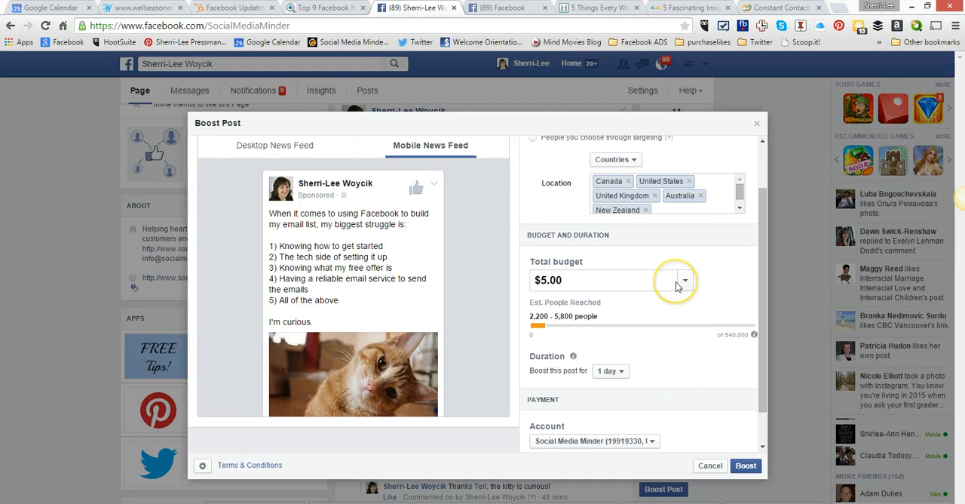
# - Check the available boost durations and set a custom total budget of $7.00
pyautogui.scroll(-1, 678, 283)
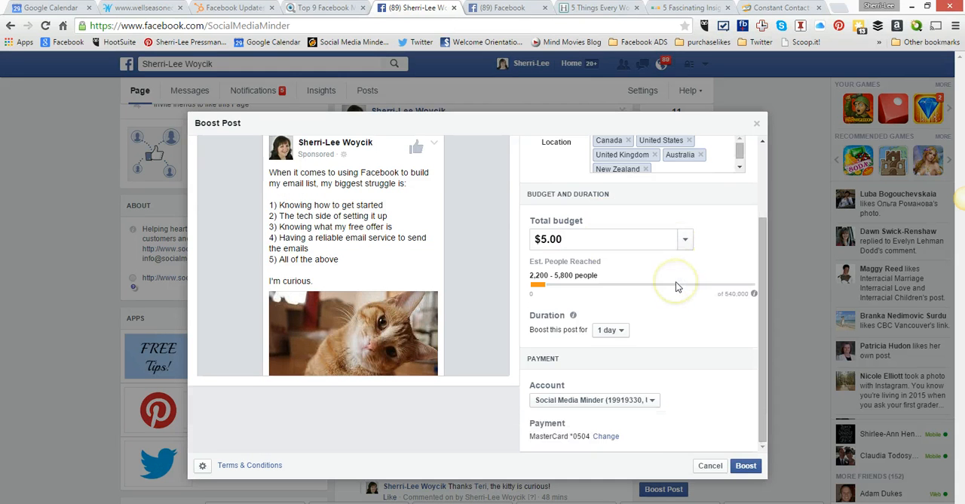
pyautogui.click(624, 332)
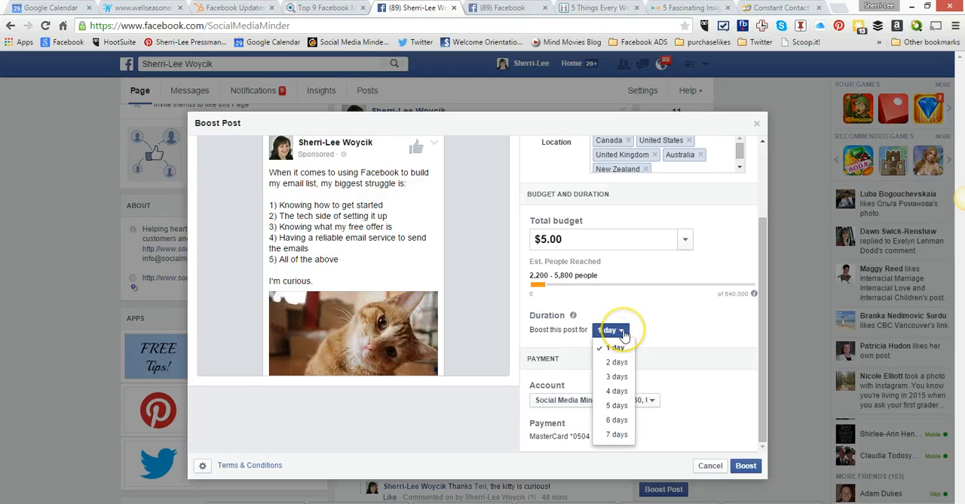
pyautogui.click(685, 240)
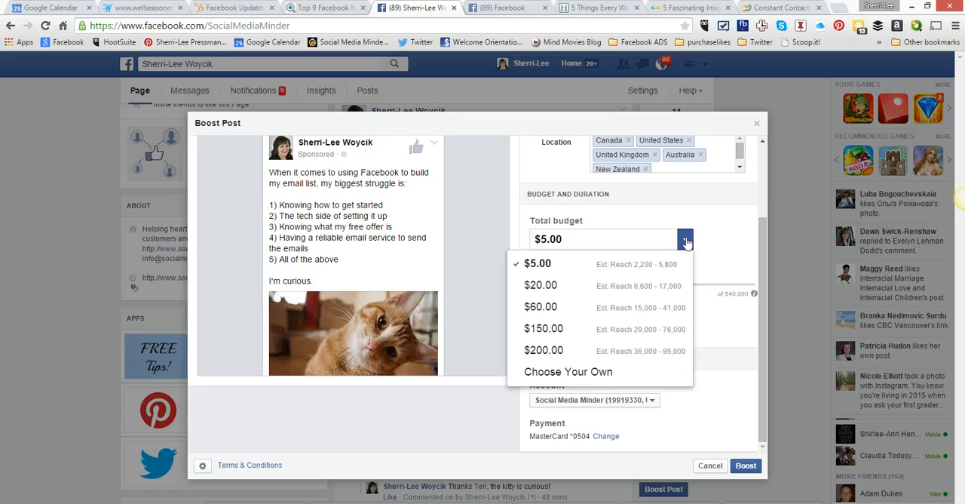
pyautogui.click(596, 372)
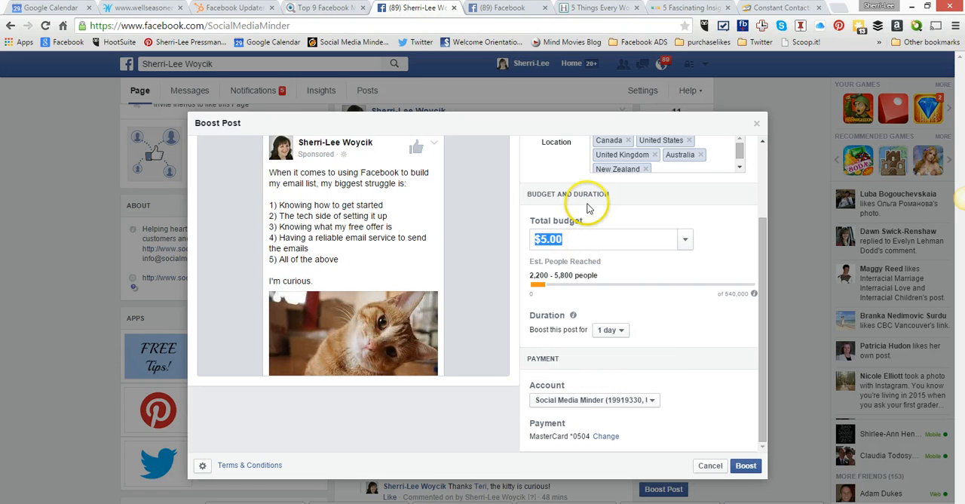
pyautogui.write('70')
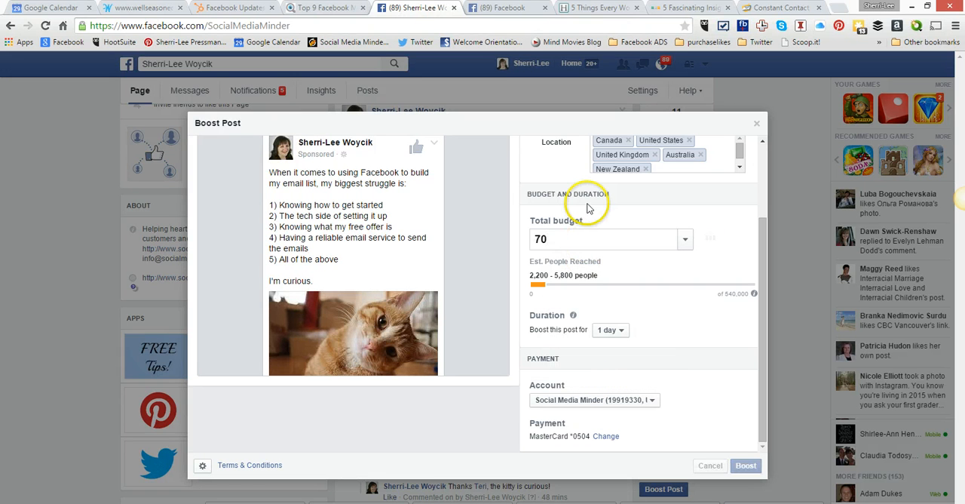
pyautogui.press('BackSpace')
pyautogui.write('.00')
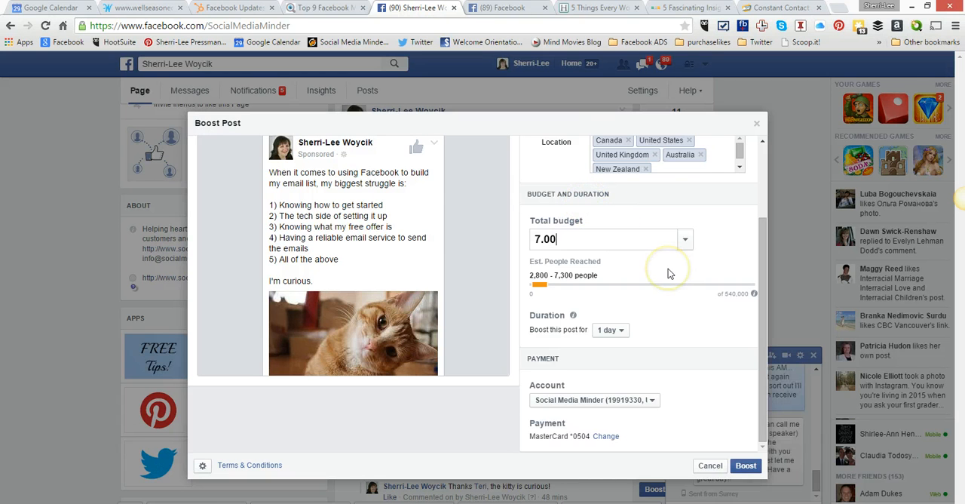
# - Set the boost duration to 7 days
pyautogui.click(622, 329)
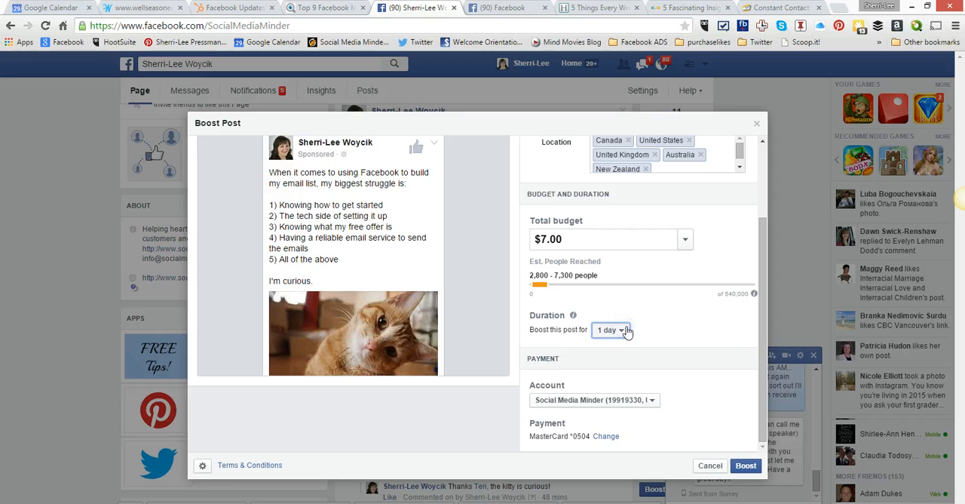
pyautogui.click(626, 330)
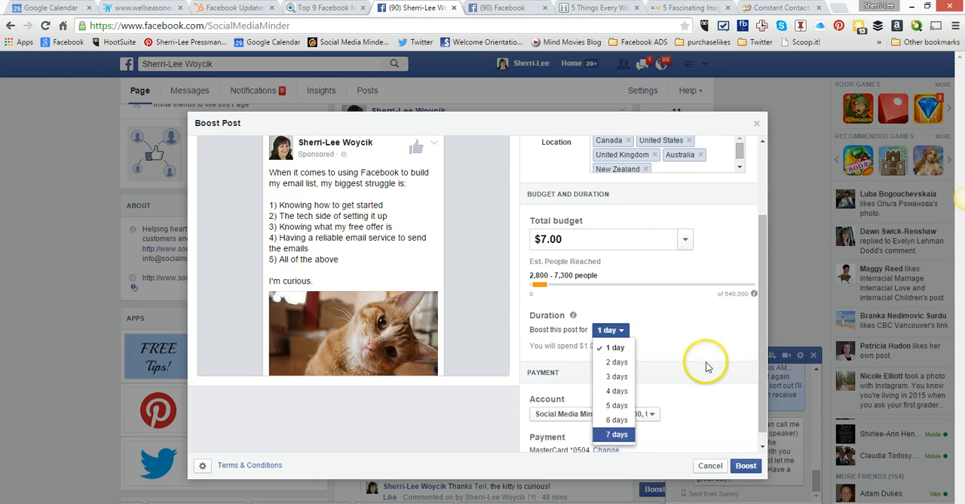
pyautogui.press('Return')
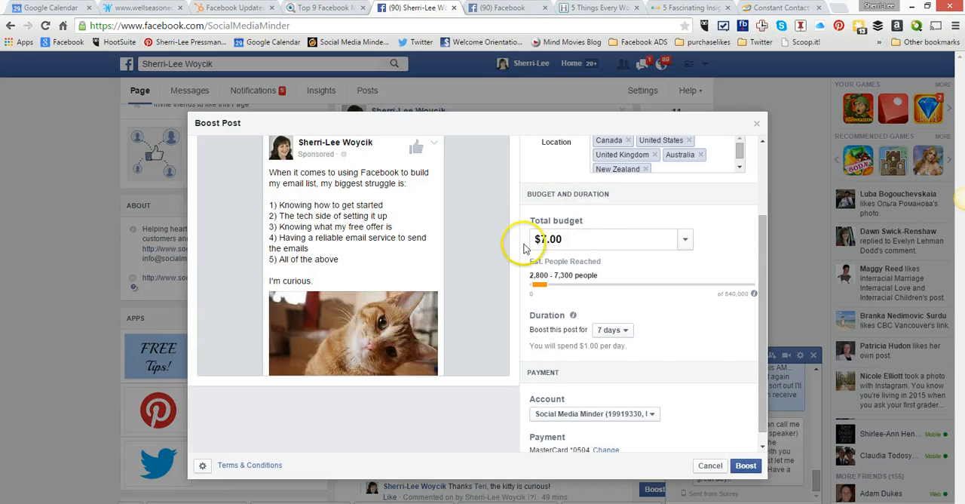
# - Submit the post boost and close its order summary after reviewing the audience and payment details
pyautogui.scroll(-1, 682, 324)
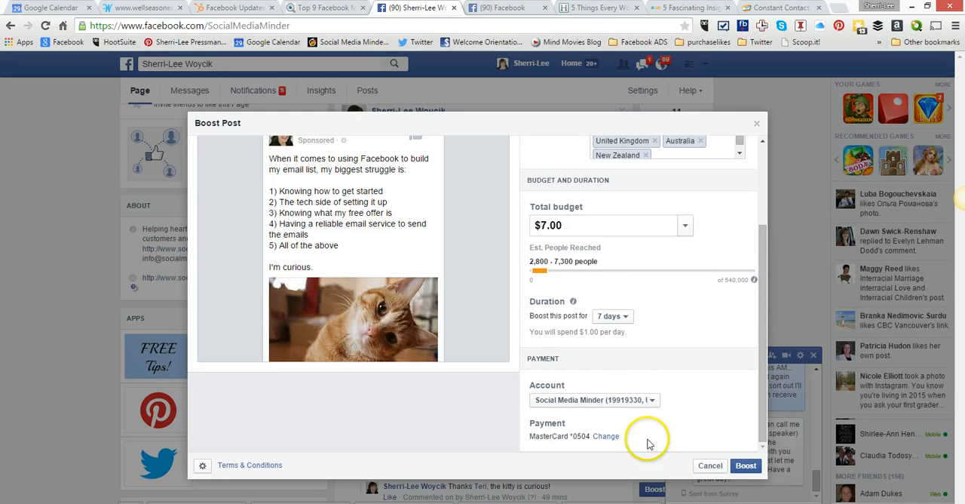
pyautogui.click(745, 466)
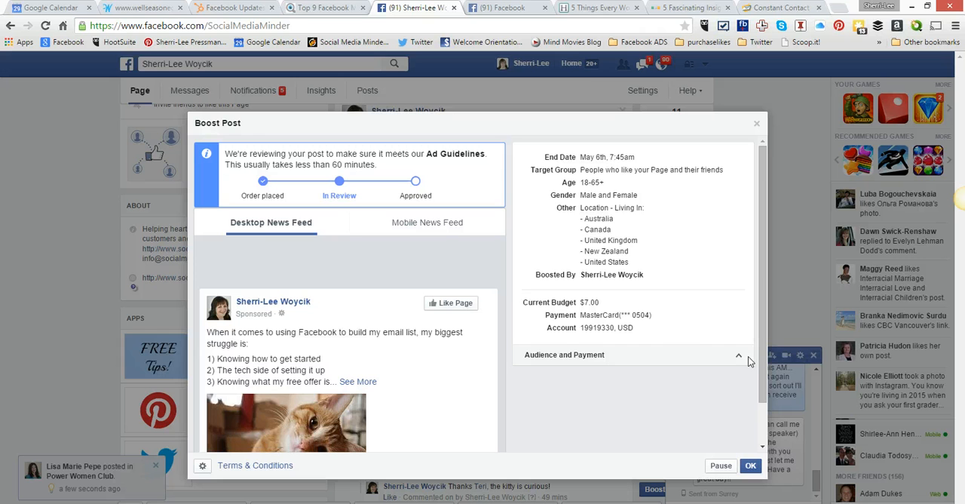
pyautogui.click(543, 356)
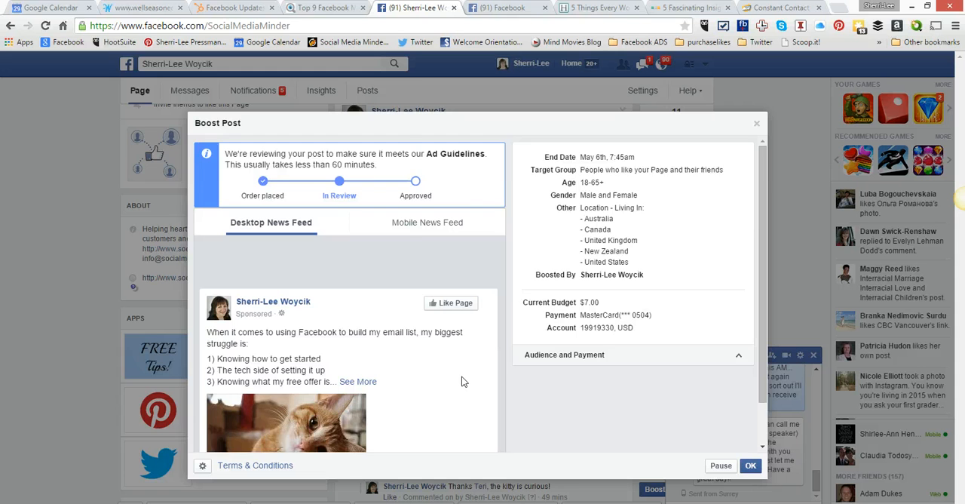
pyautogui.scroll(-1, 464, 381)
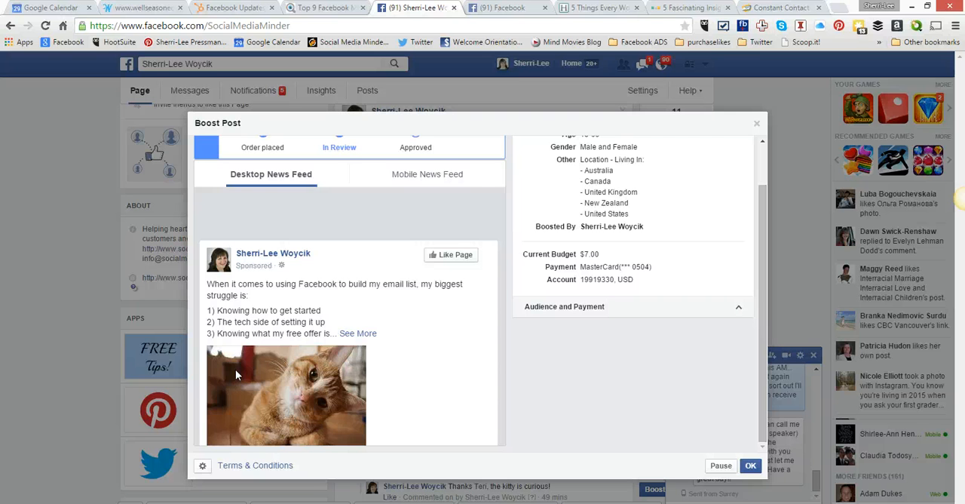
pyautogui.click(750, 466)
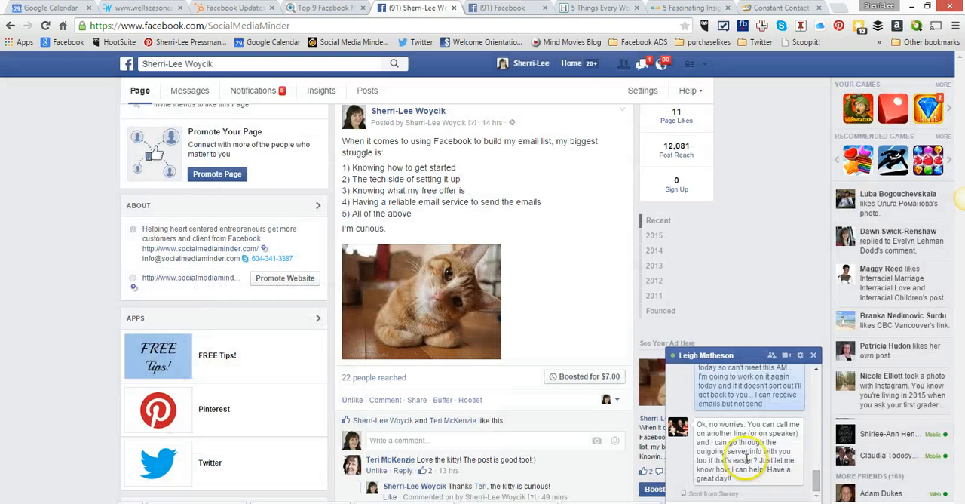
# - Minimize the open chat and examine the organic and paid reach of the boosted weekly Facebook Marketing call post
pyautogui.click(743, 358)
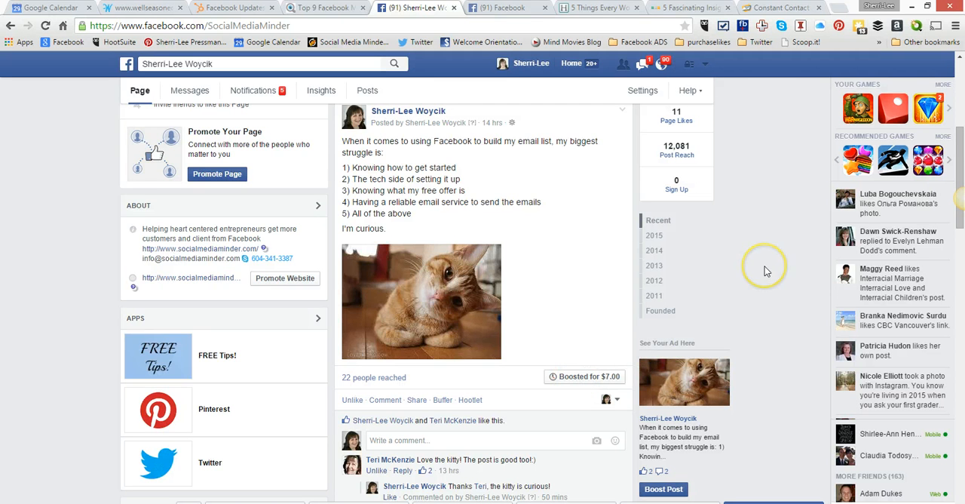
pyautogui.scroll(1, 765, 266)
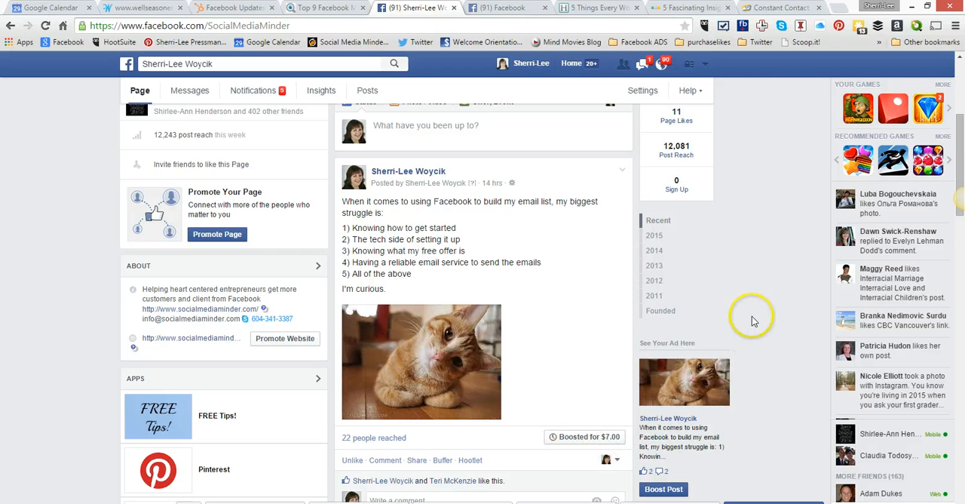
pyautogui.scroll(-2, 785, 330)
pyautogui.scroll(-6, 784, 328)
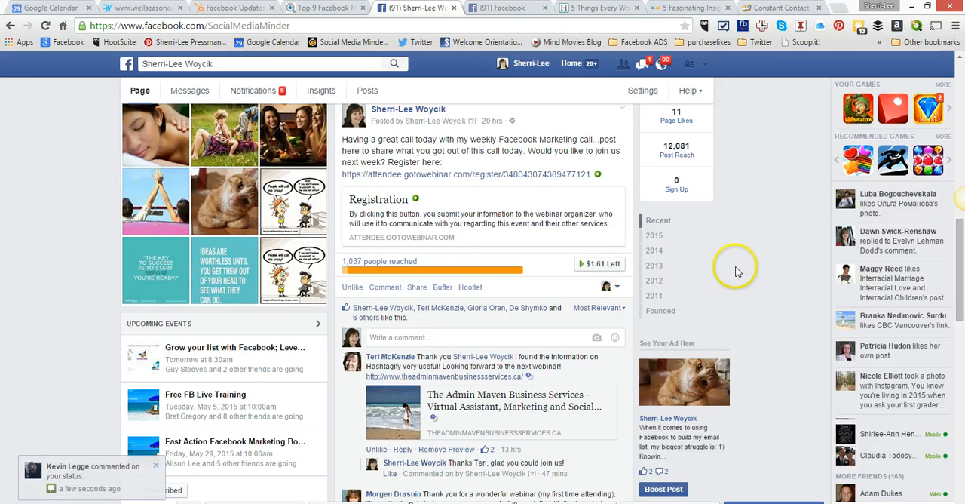
pyautogui.moveTo(373, 272)
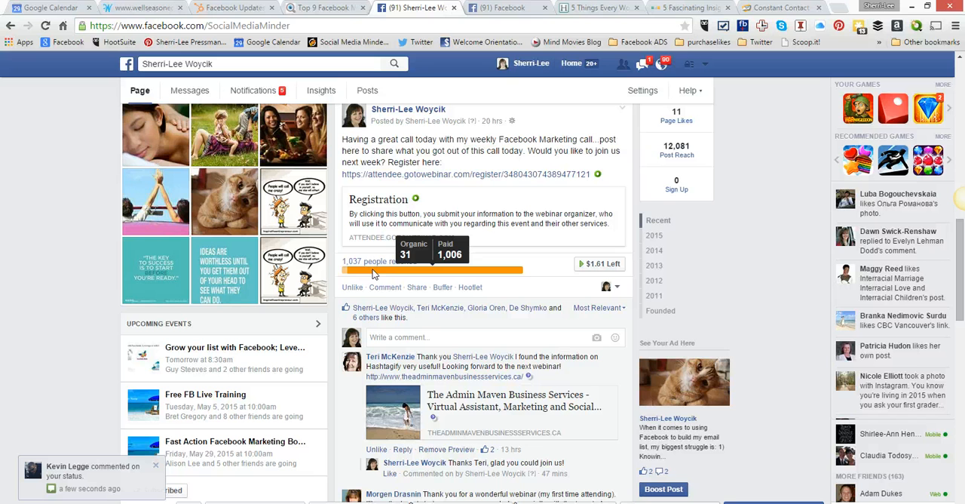
pyautogui.click(380, 275)
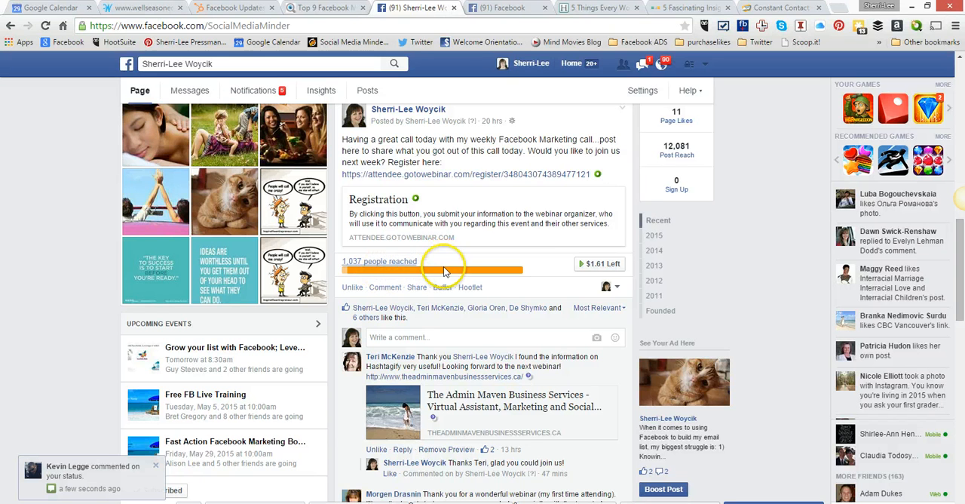
pyautogui.scroll(5, 772, 278)
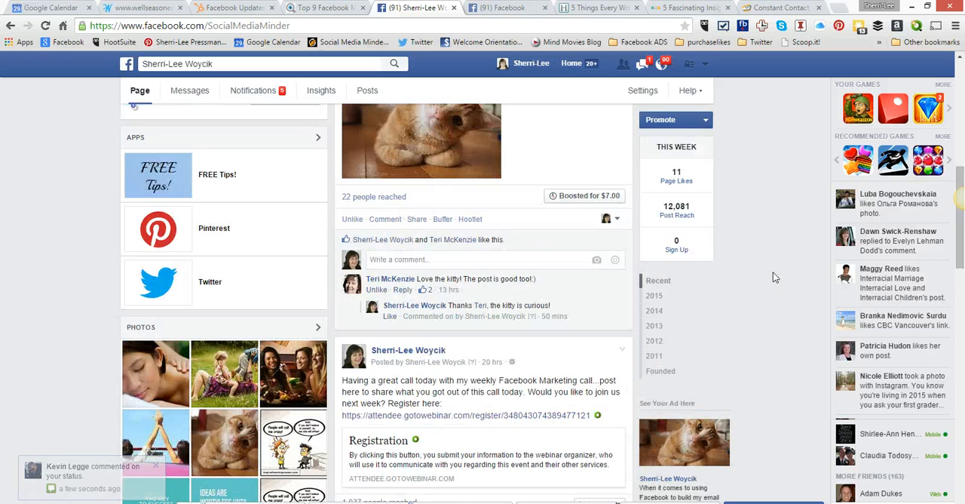
pyautogui.scroll(1, 773, 278)
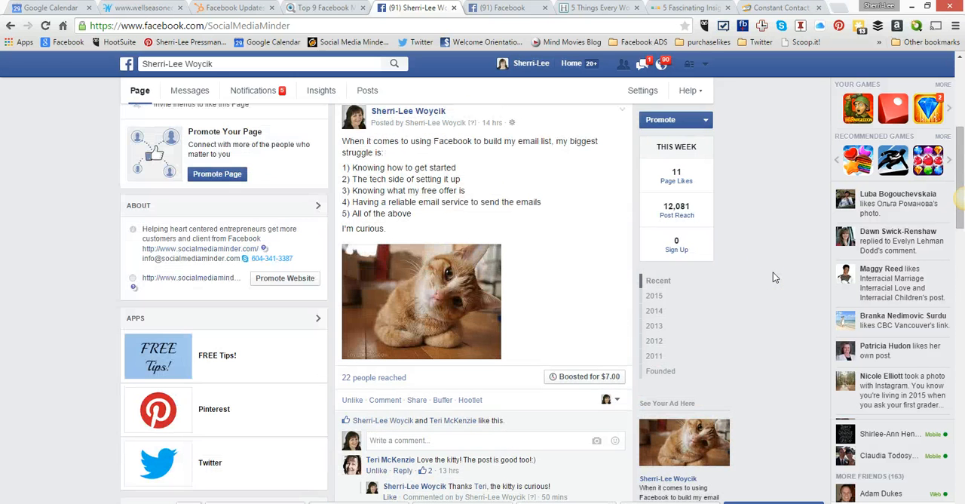